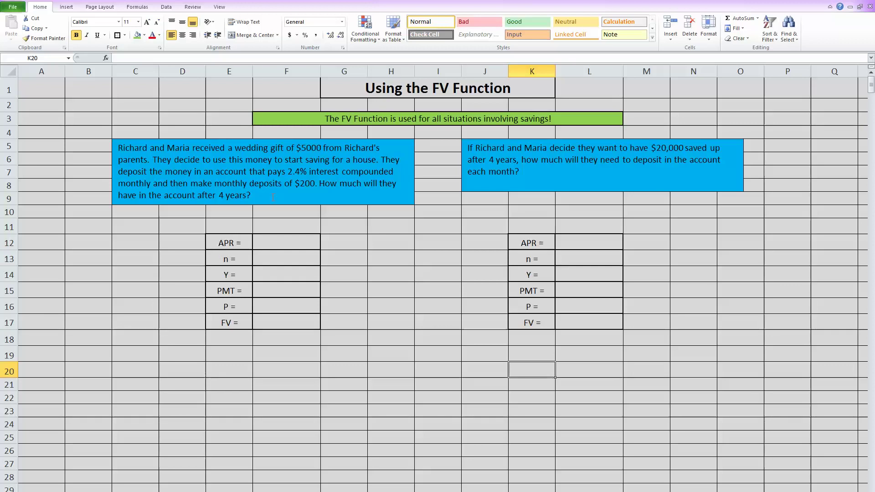
- Enter APR 0.024, n 12, Y 4, PMT 200 and P 5000 into F12 through F16
click(285, 238)
text(.)
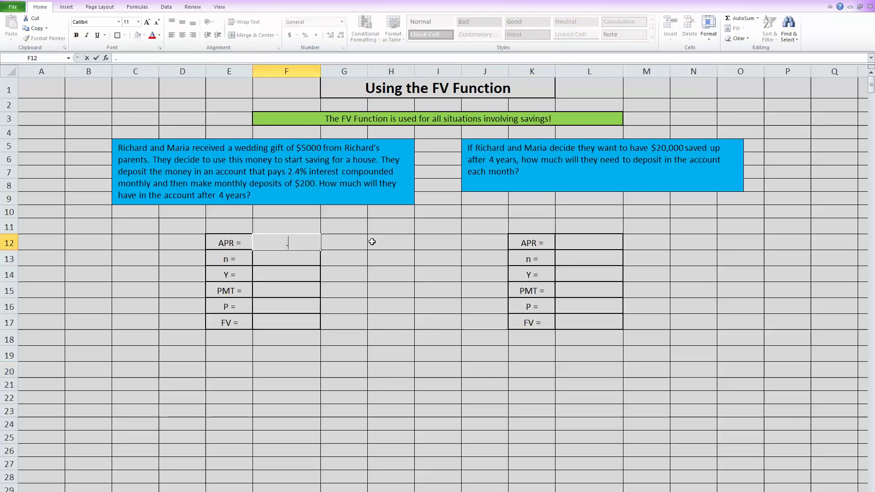
text(024)
key(Return)
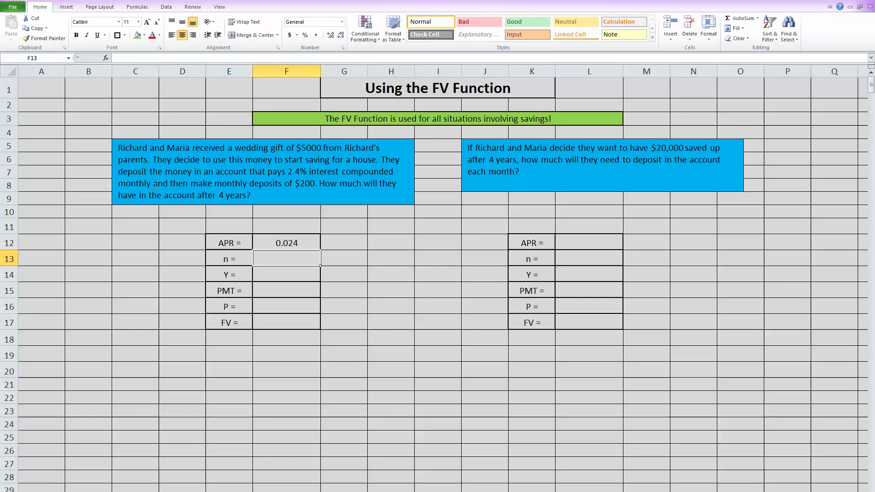
text(12)
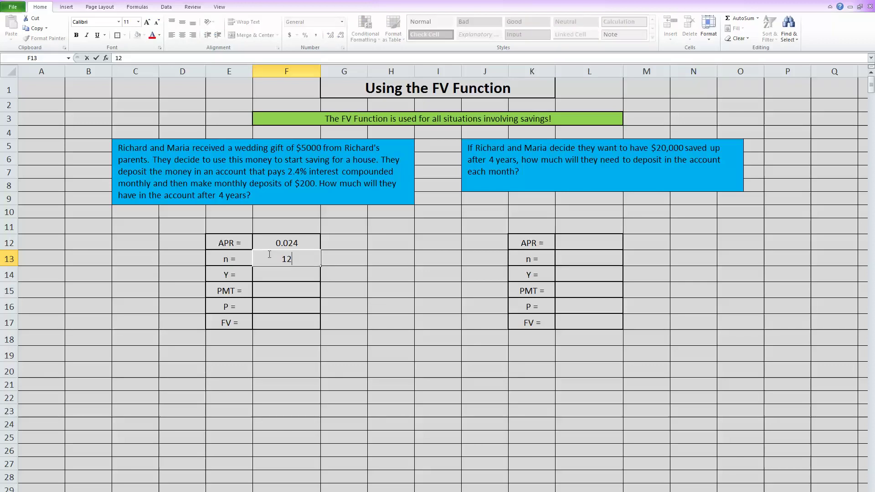
key(Return)
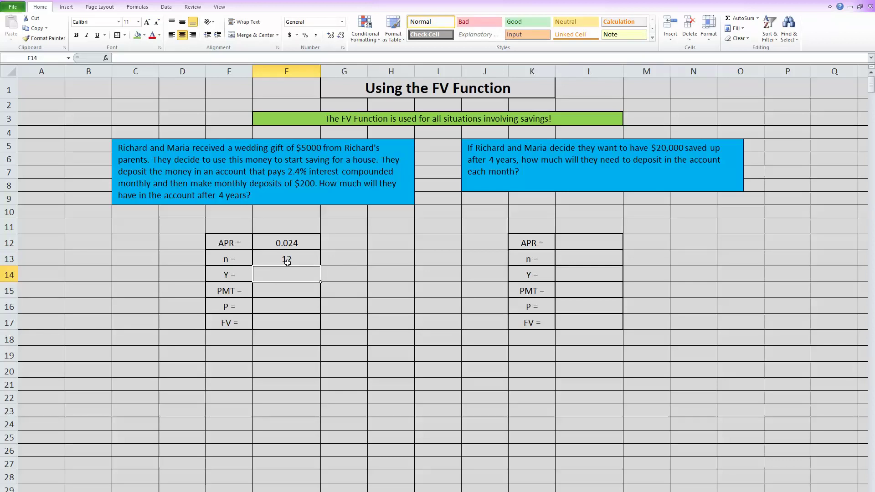
text(4)
key(Return)
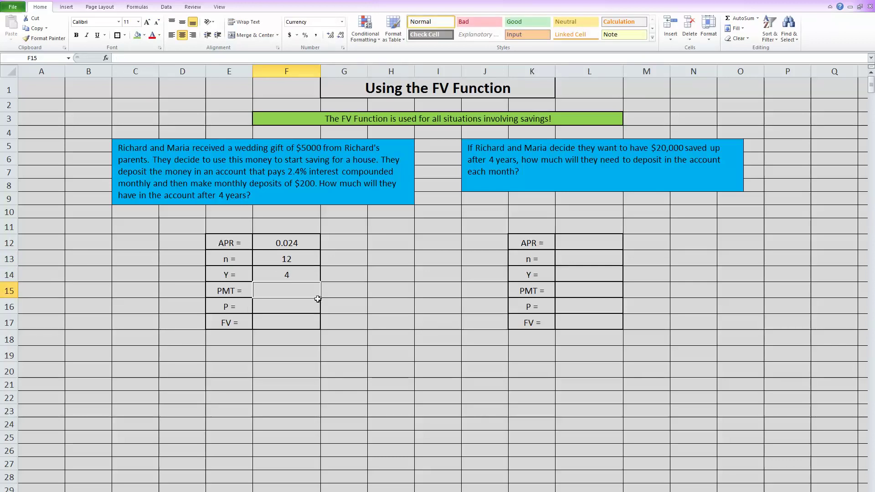
text(20)
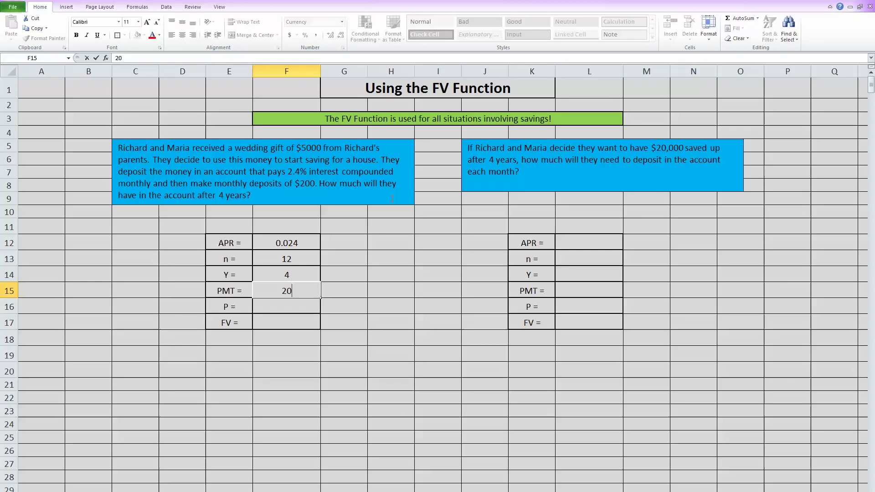
text(0)
key(Return)
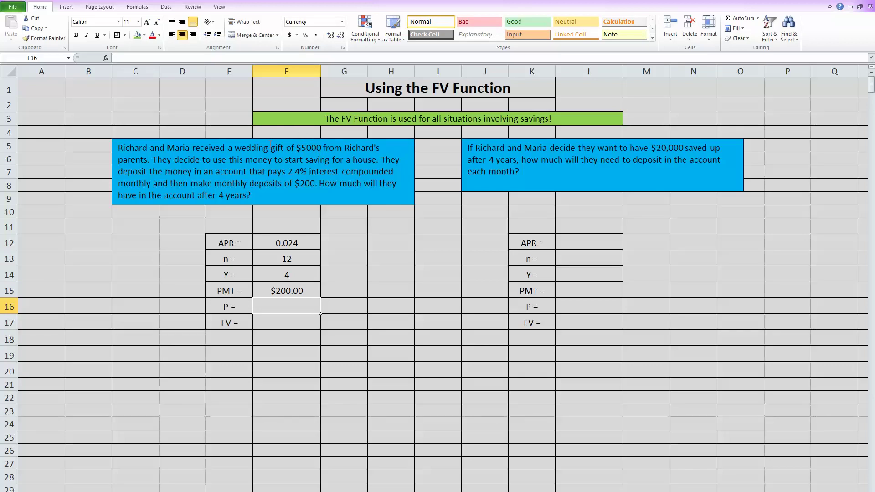
text(5)
text(000)
key(Return)
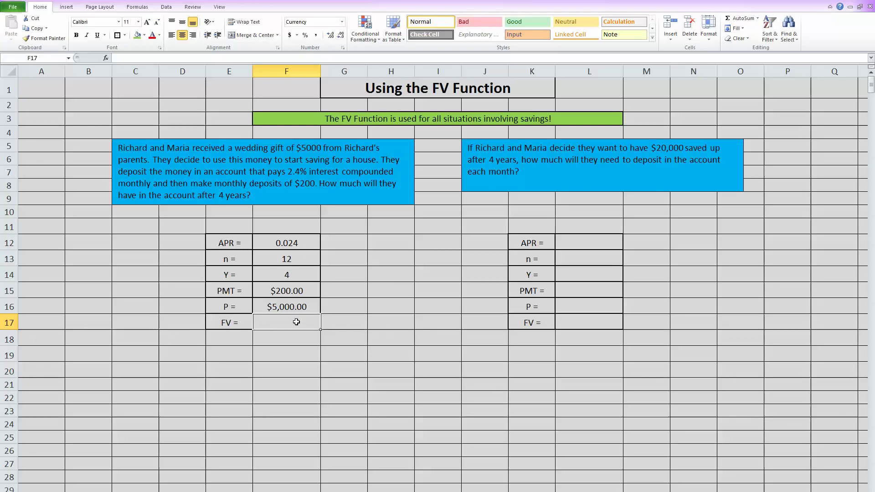
text(=f)
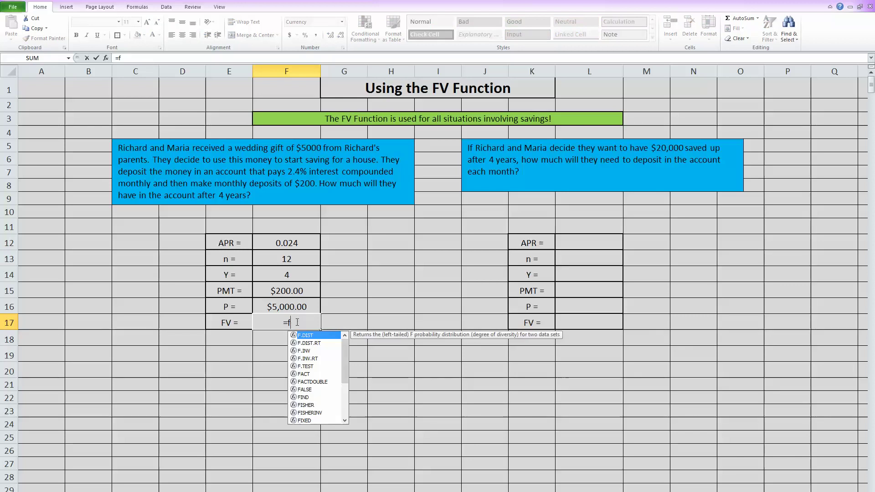
text(v)
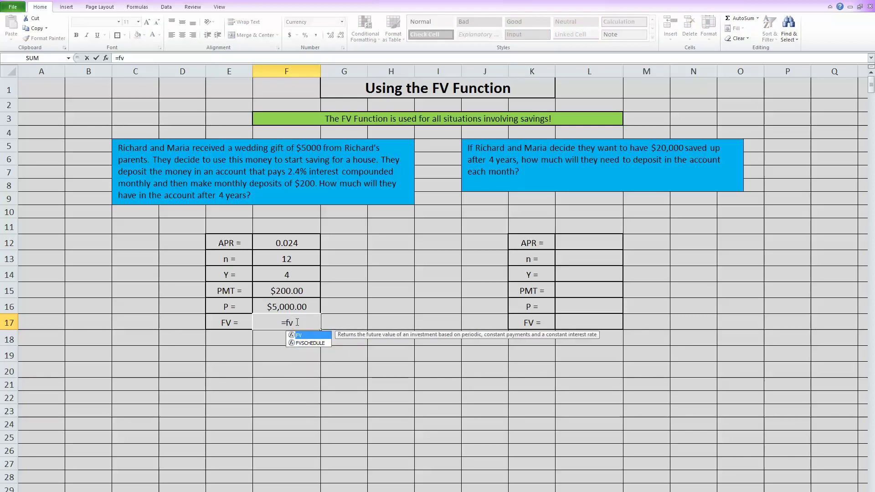
text(()
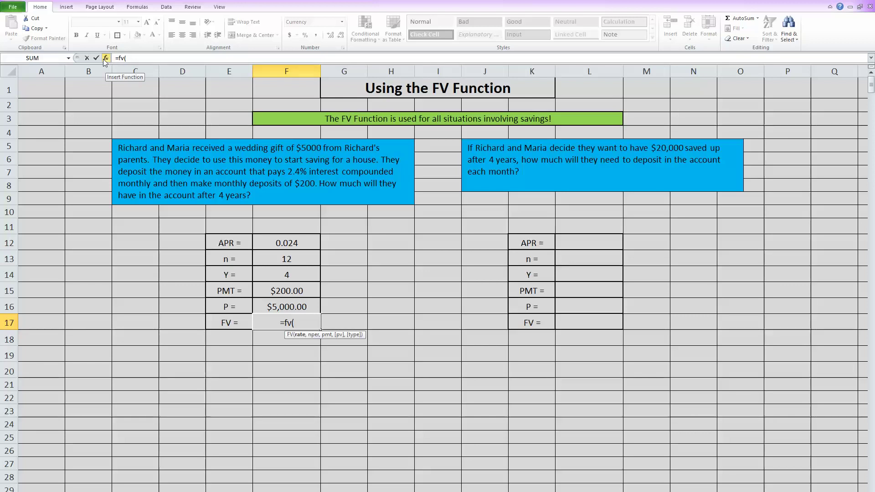
- Open Function Arguments for the =FV( formula in F17 and drag the dialog off the second table
click(106, 58)
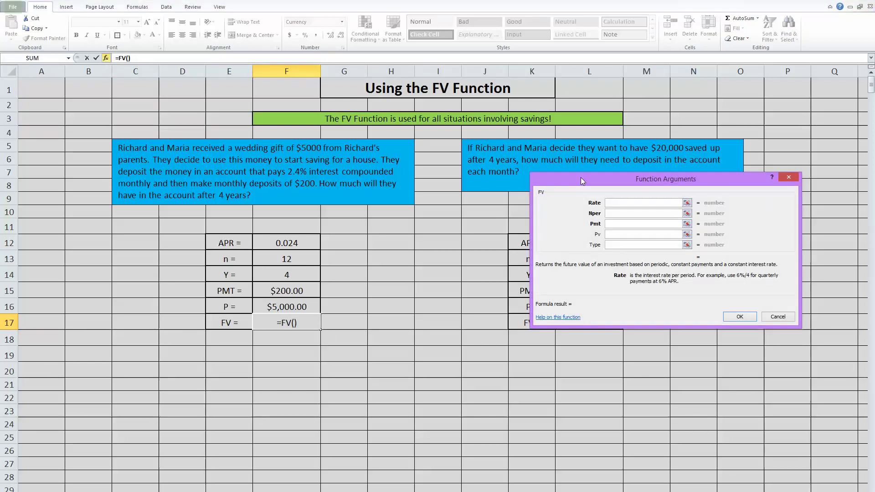
drag(569, 175, 364, 218)
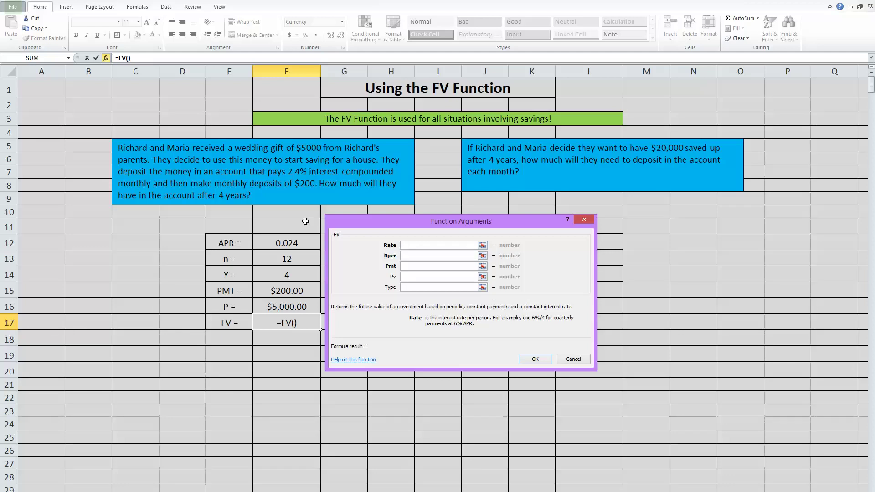
- Set the FV Rate to F12/F13 and Nper to F13*F14
click(289, 242)
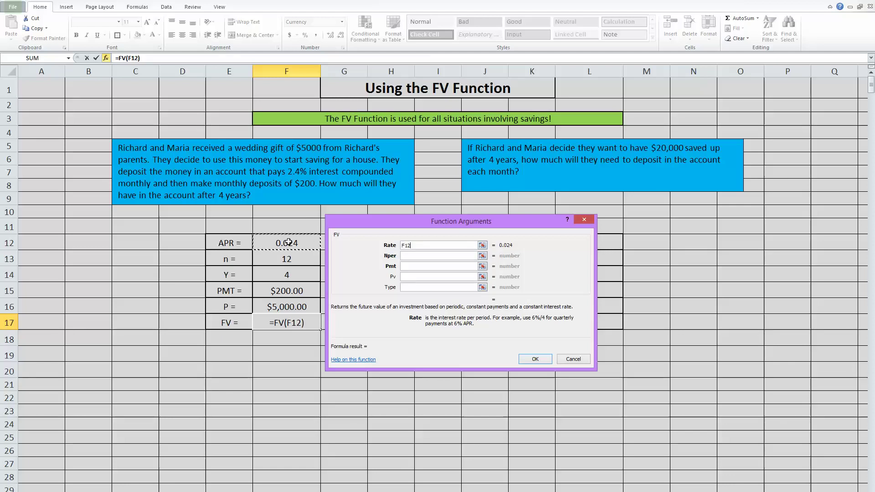
text(/)
click(286, 260)
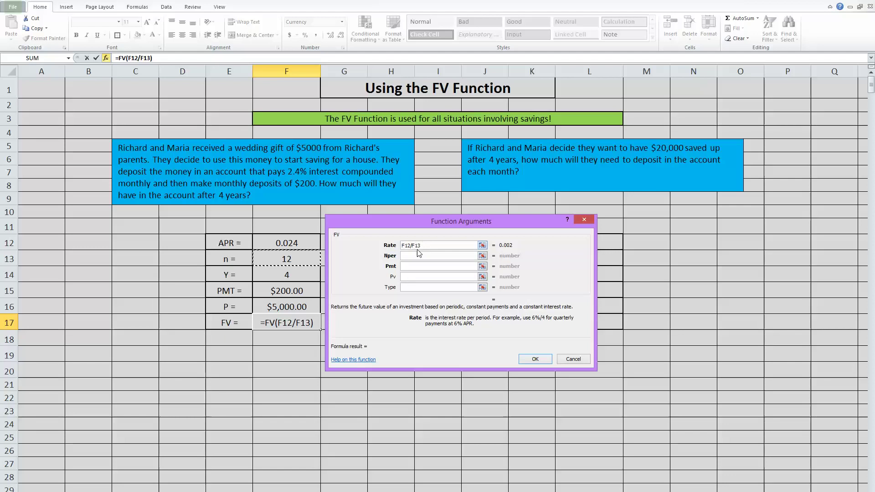
click(404, 255)
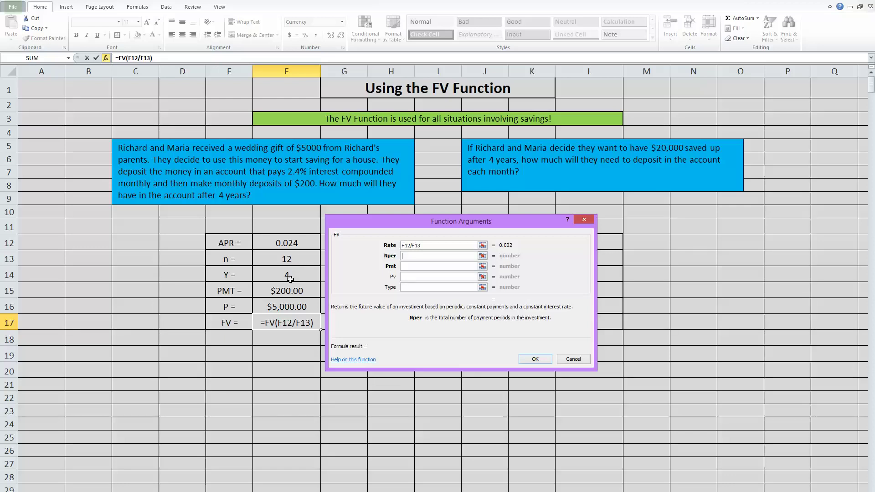
click(402, 256)
click(294, 257)
text(*)
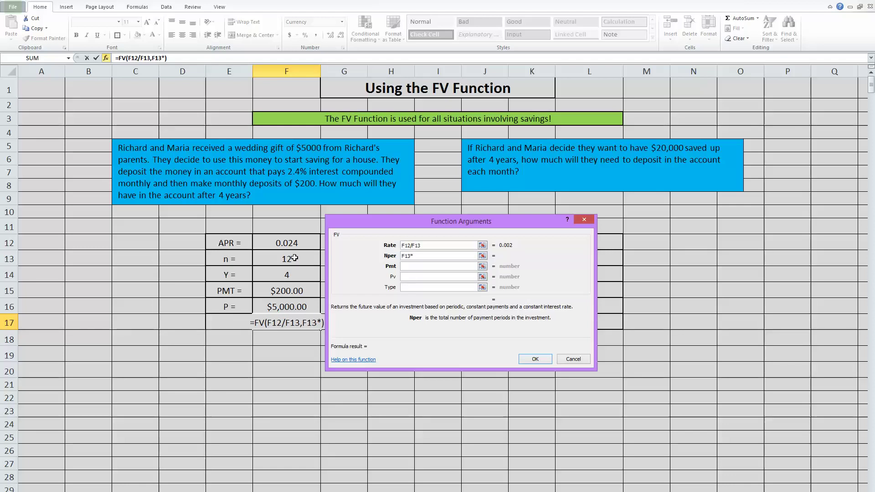
click(296, 275)
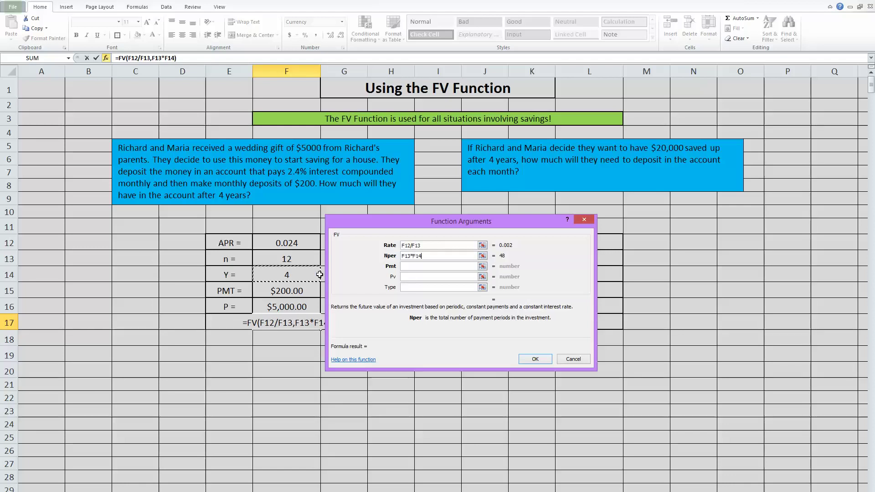
- Set Pmt to -F15 and Pv to -F16 and accept, giving $15,568.62
click(410, 264)
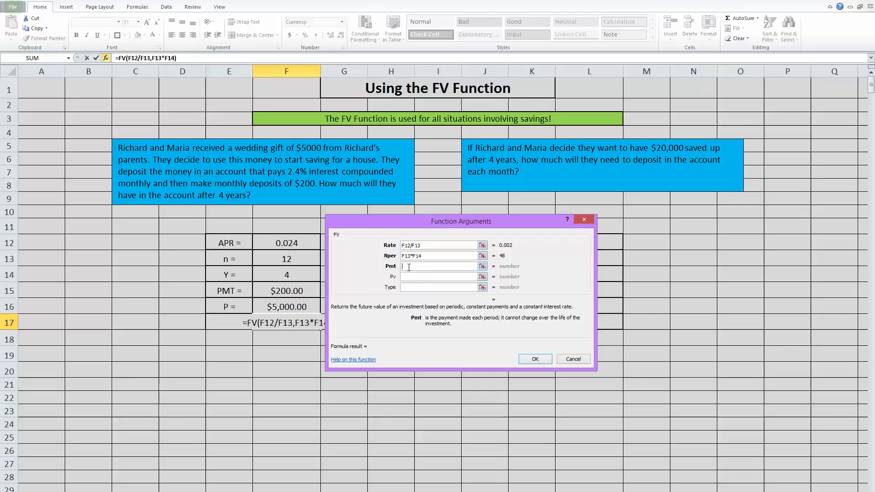
text(-)
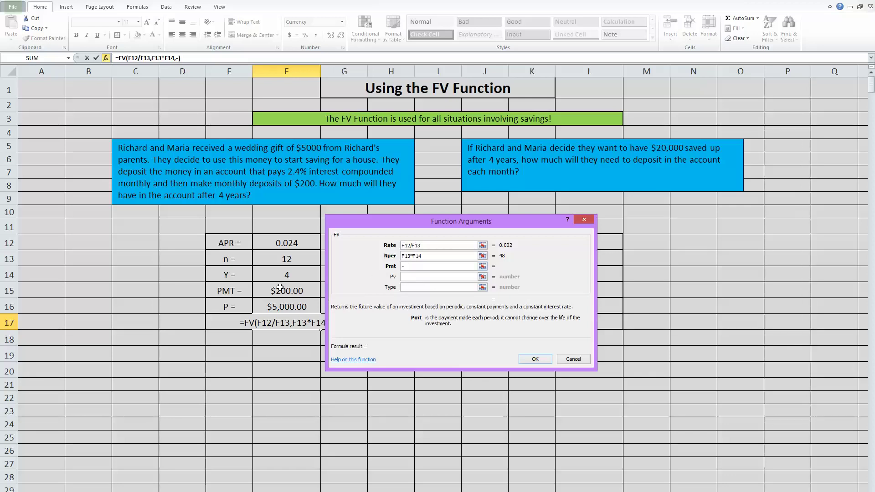
click(287, 290)
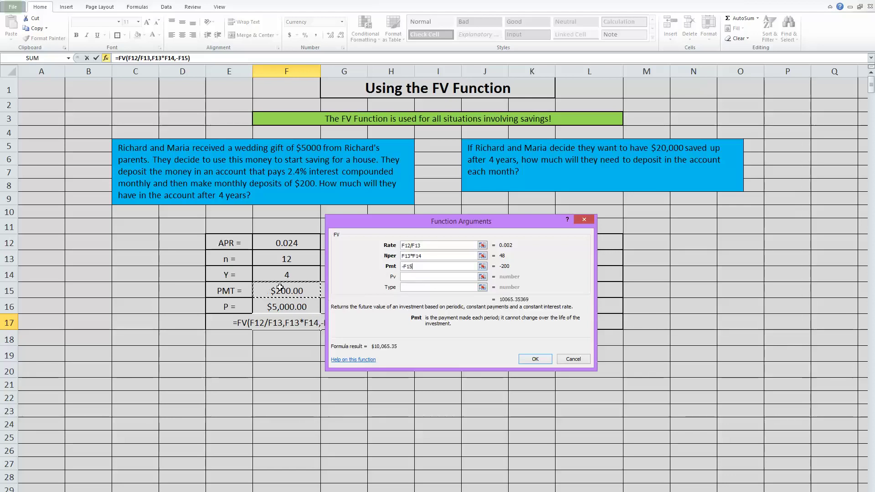
click(420, 276)
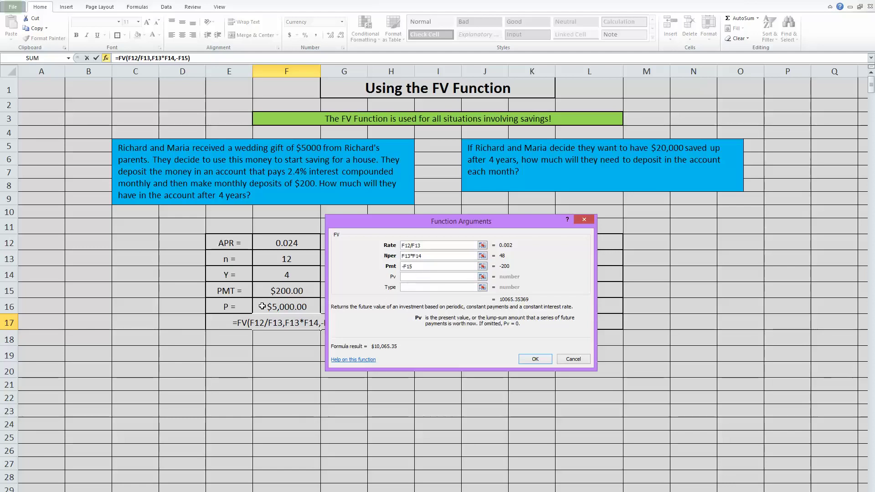
text(-)
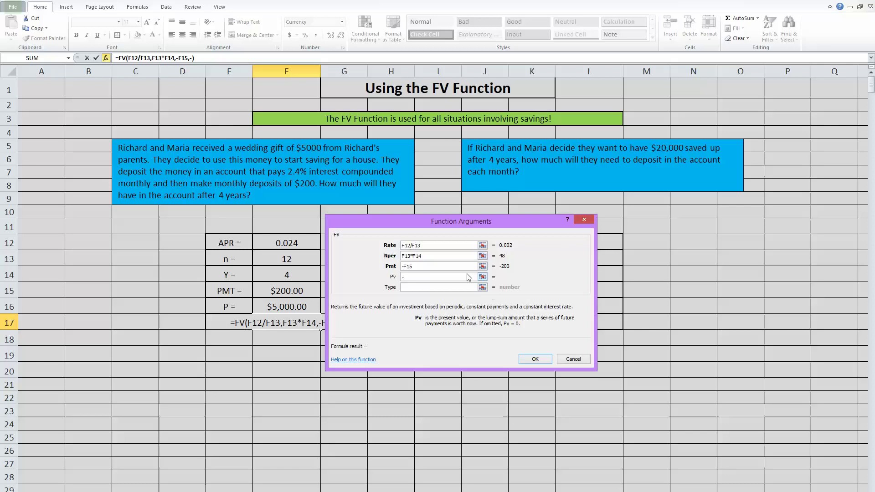
click(280, 308)
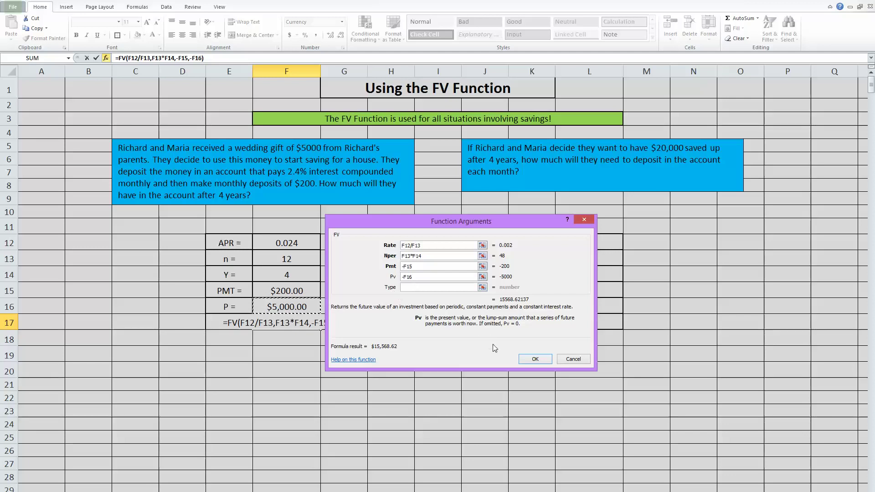
click(535, 359)
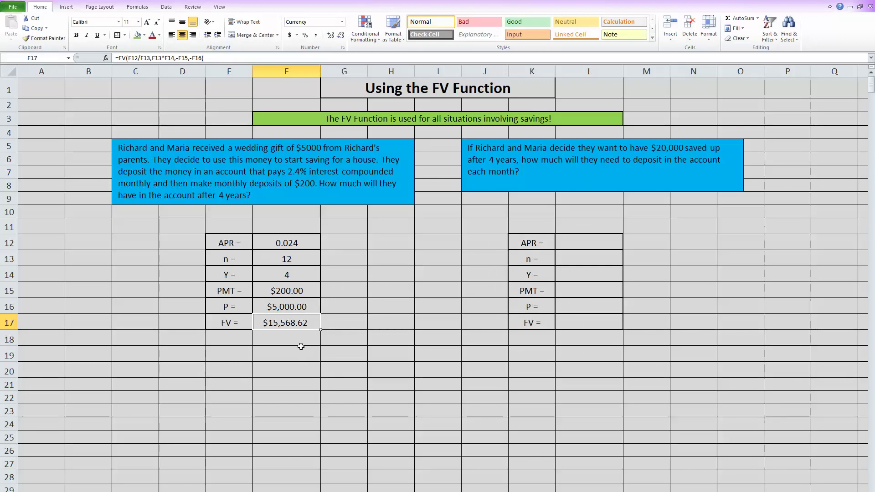
- Apply a yellow fill to the $15,568.62 result in F17
click(145, 37)
click(160, 105)
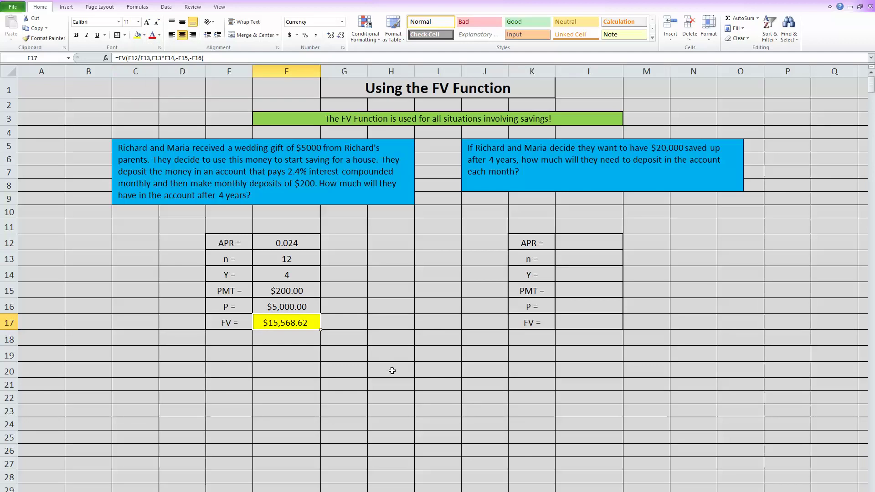
click(392, 371)
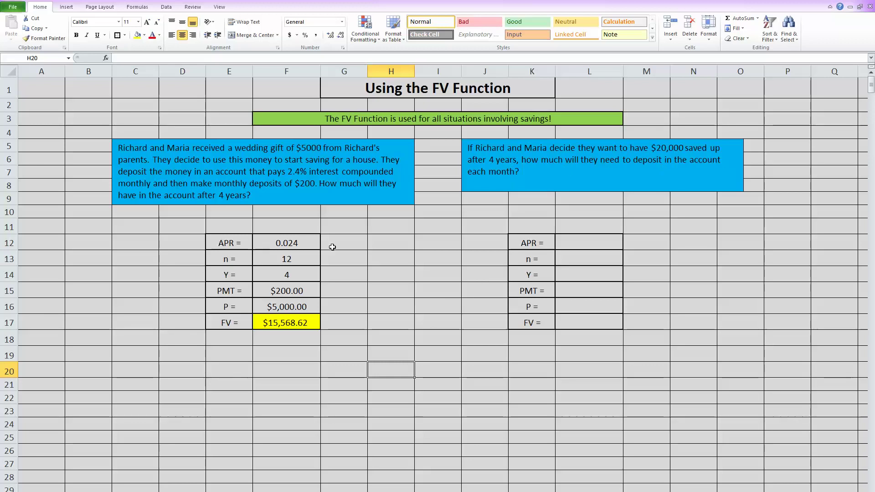
- Enter APR 0.024, n 12 and Y 4 into L12:L14, correcting a mistyped 21
click(587, 243)
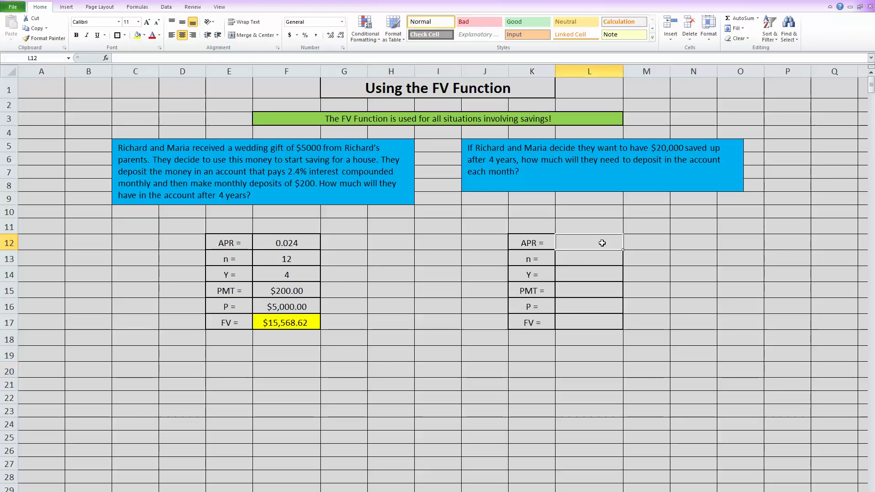
text(.024)
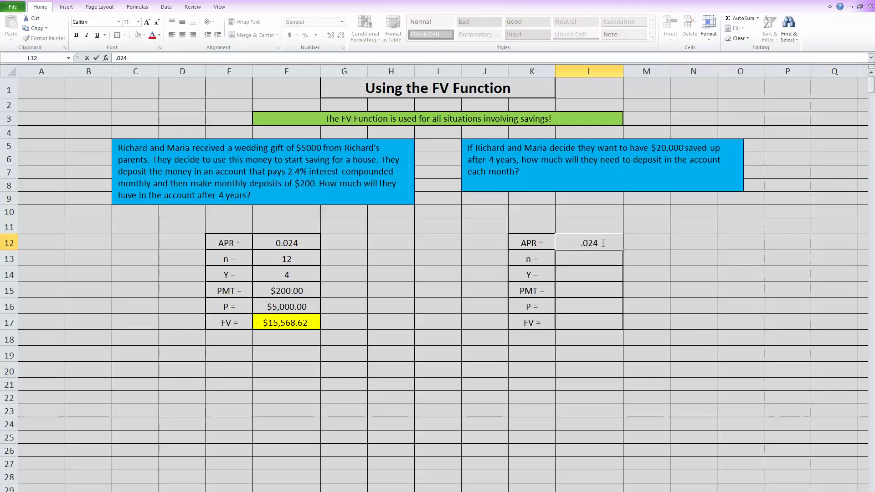
click(587, 260)
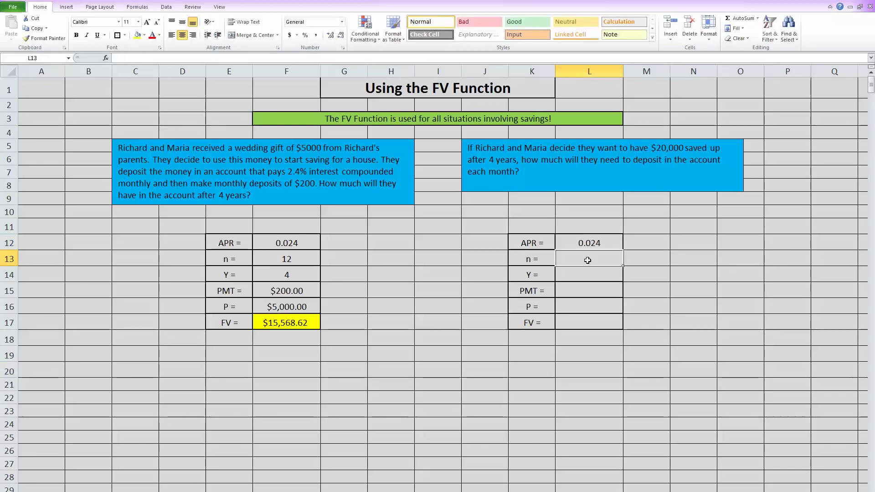
text(21)
key(BackSpace)
key(BackSpace)
text(1)
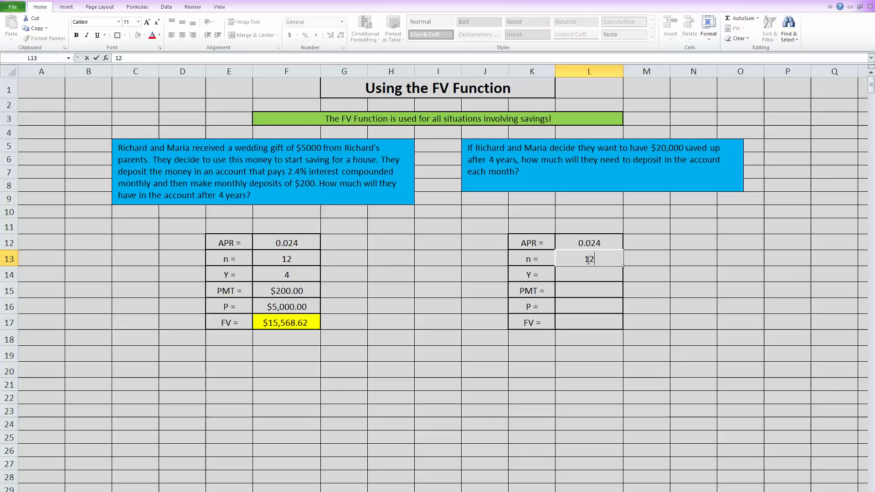
text(2)
click(584, 274)
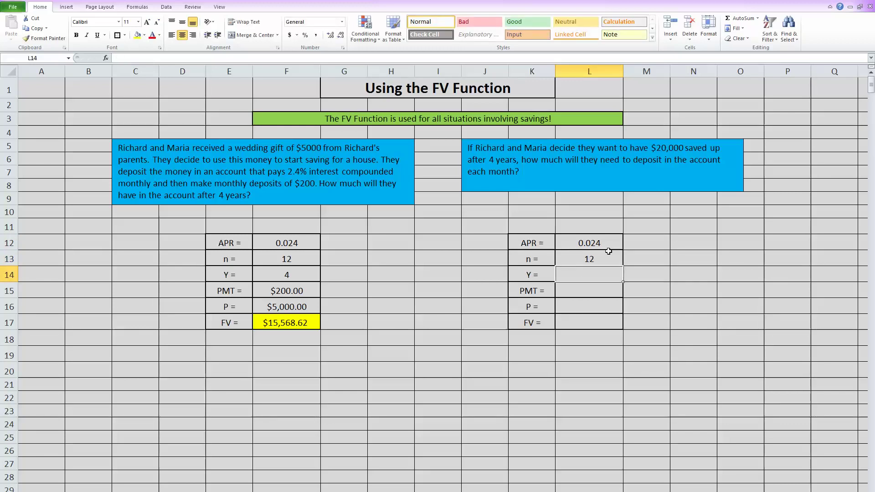
text(4)
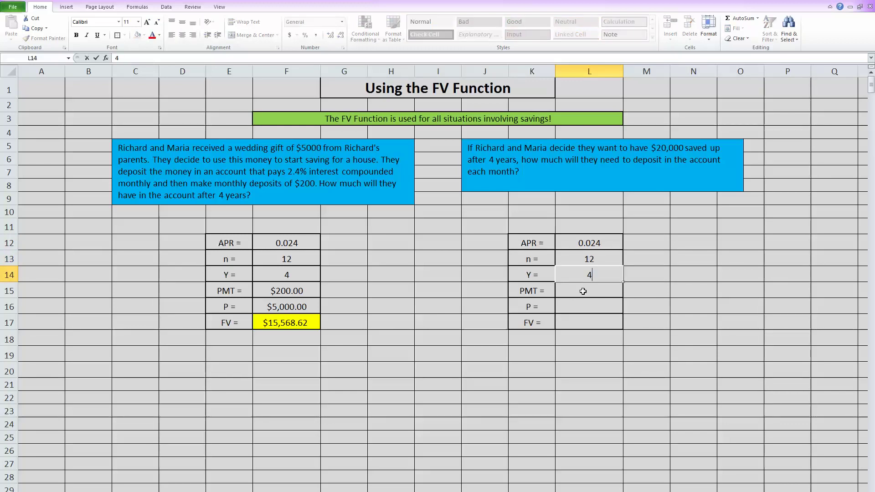
click(583, 291)
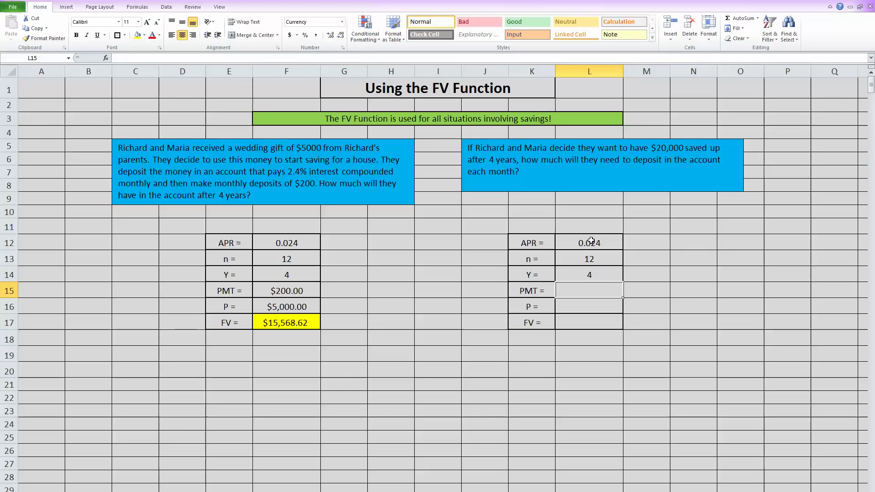
- Fill the PMT cell L15 yellow and enter P 5000 in L16
click(137, 35)
click(580, 308)
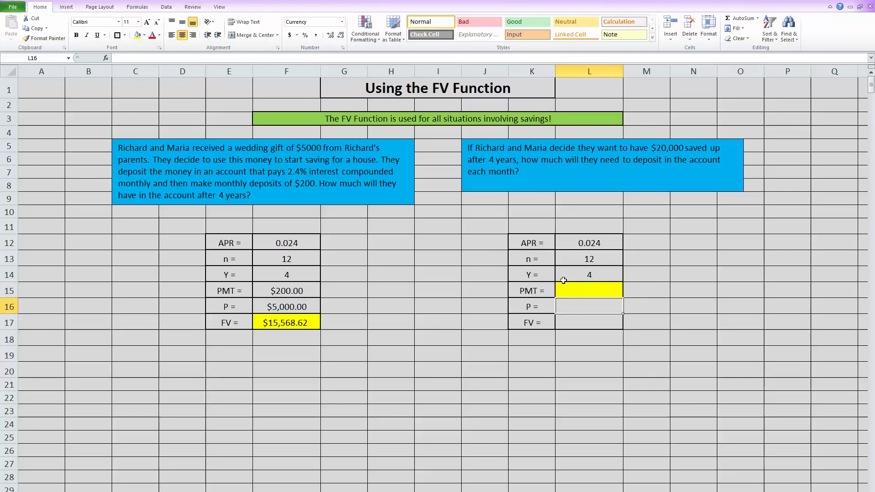
text(5000)
key(Return)
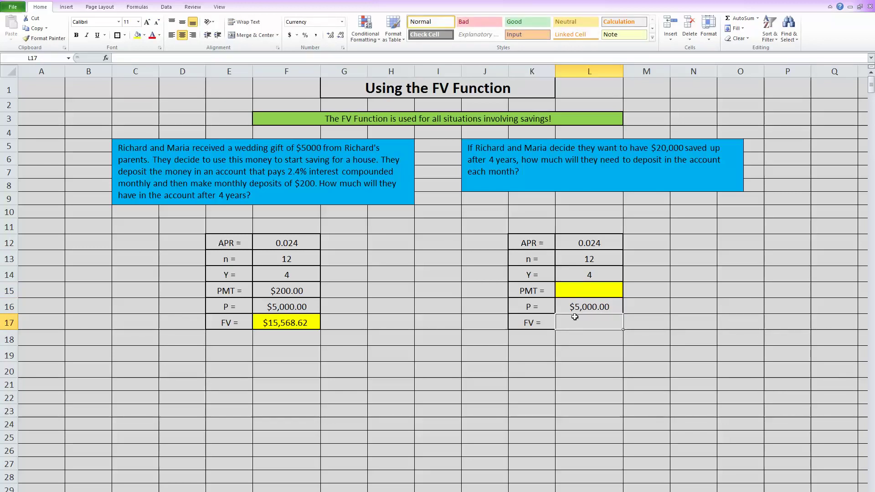
text(=fv)
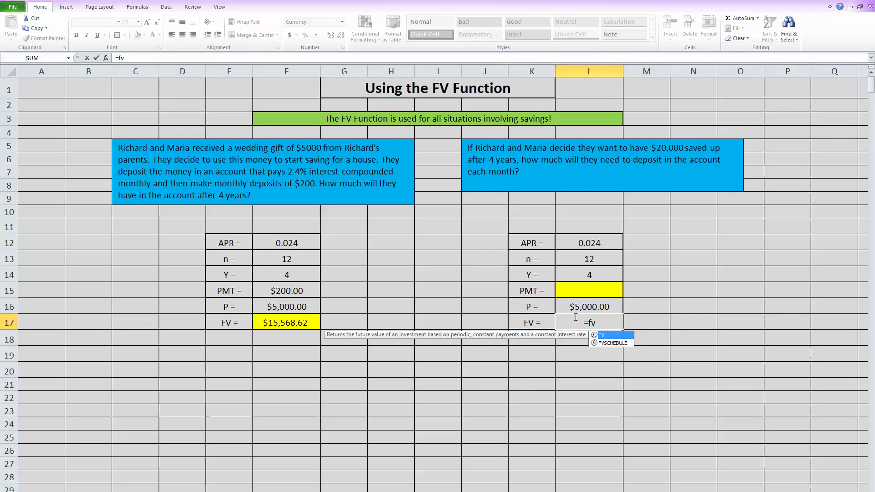
text(()
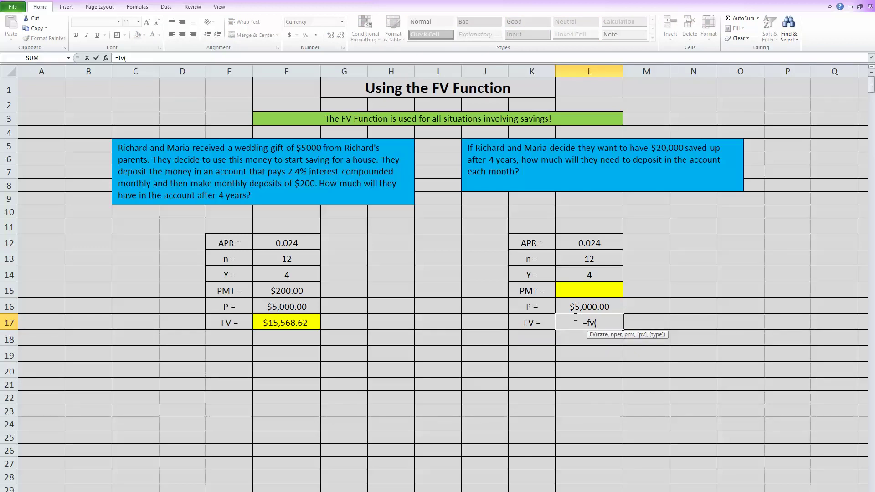
- Open Function Arguments for the =FV( formula in L17 and drag the dialog down-right
click(106, 58)
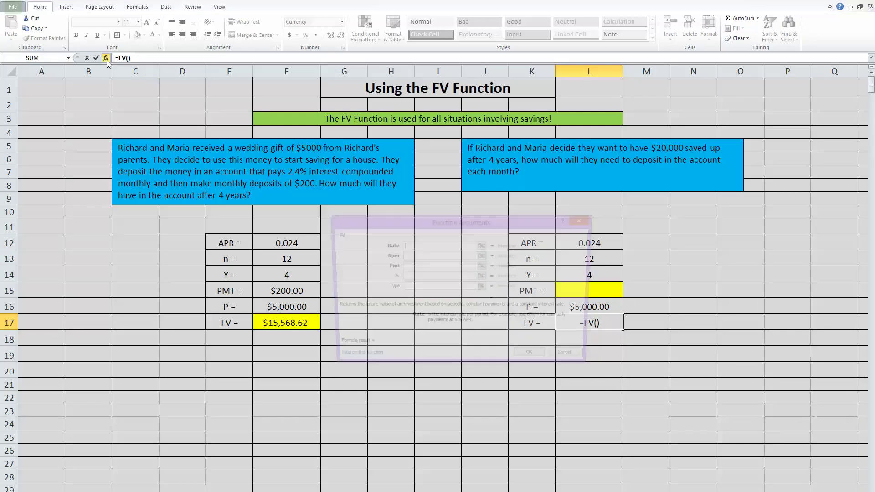
drag(347, 222, 473, 341)
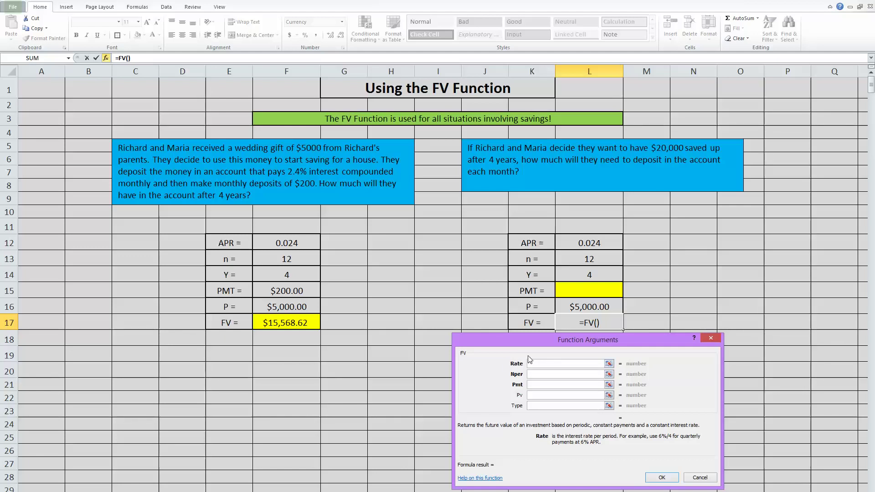
- Set the FV Rate to L12/L13 and Nper to L13*L14
click(576, 247)
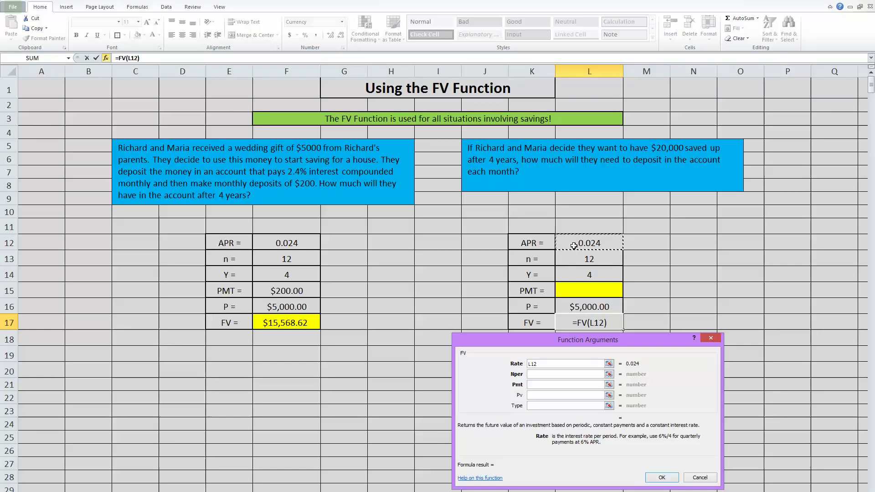
text(/)
click(580, 263)
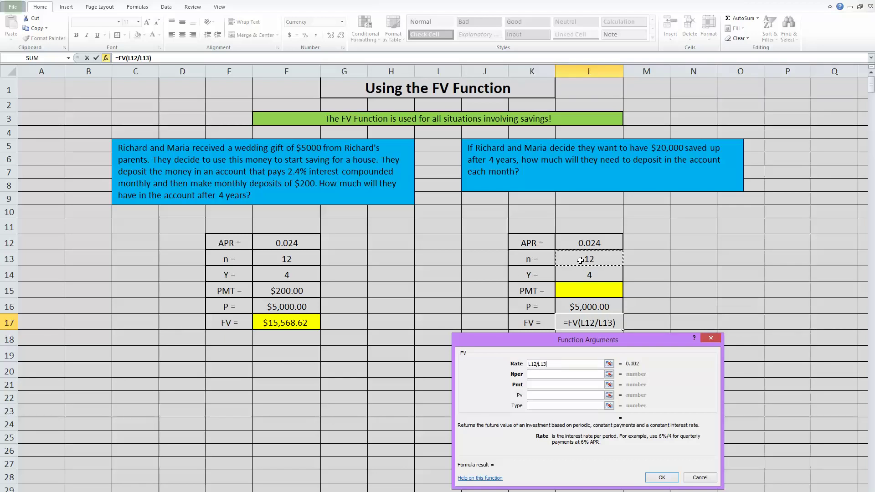
key(Tab)
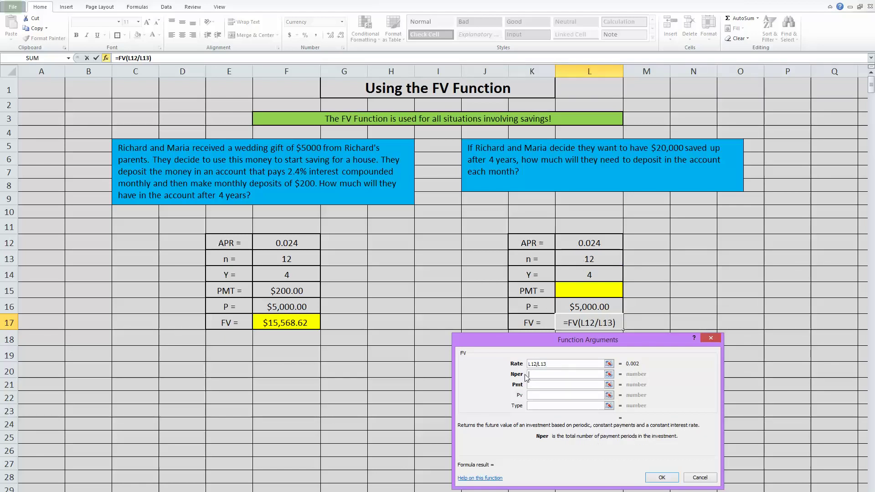
click(588, 258)
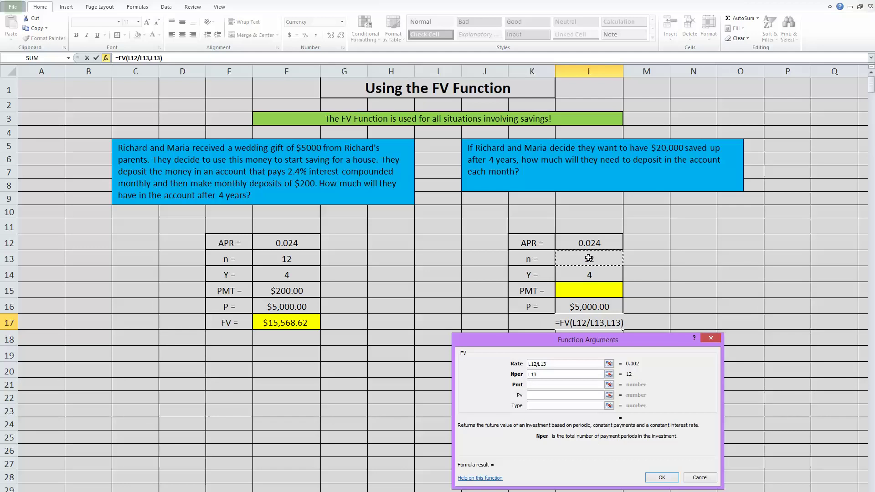
text(*)
click(588, 274)
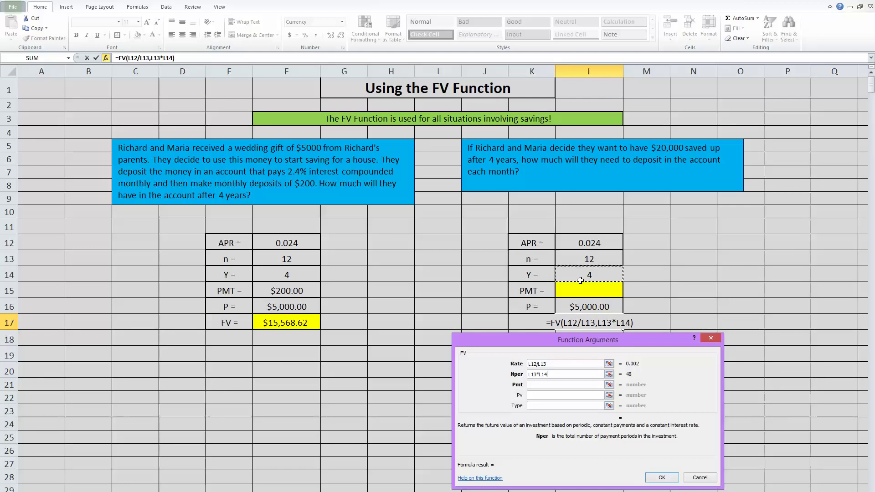
- Set Pmt to -L15 and Pv to -L16 and accept, giving $5,503.27
click(542, 383)
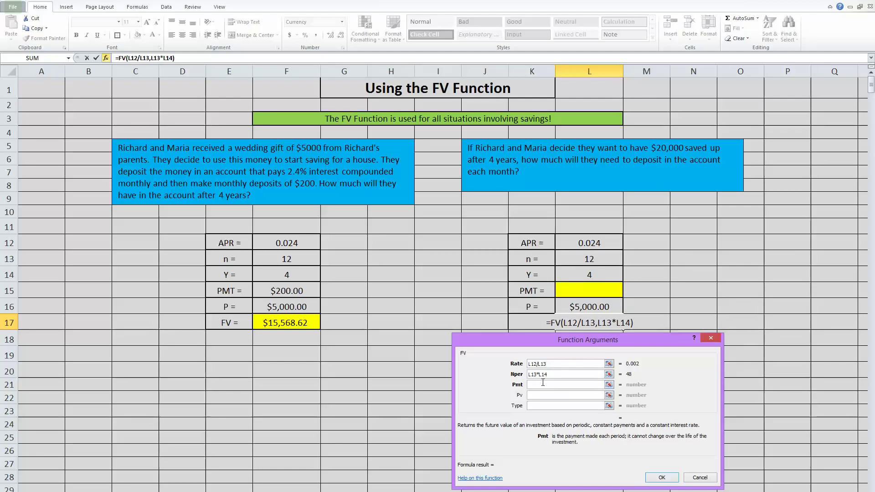
text(-)
click(572, 291)
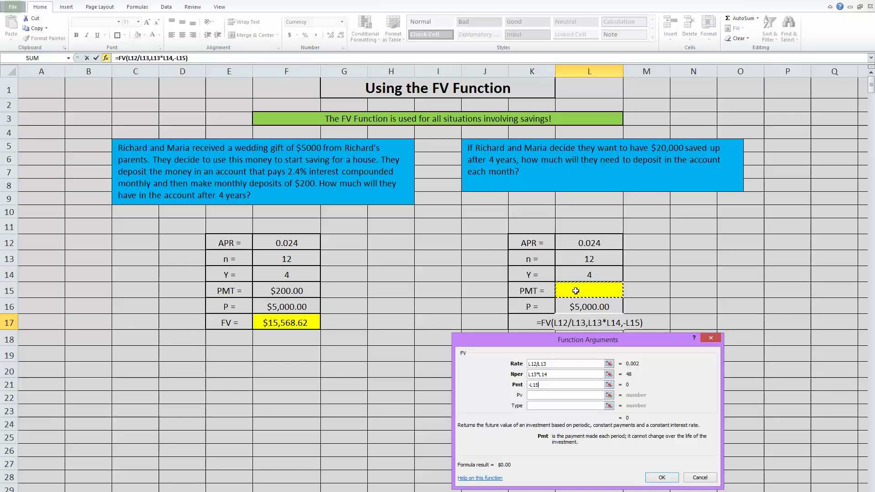
click(539, 394)
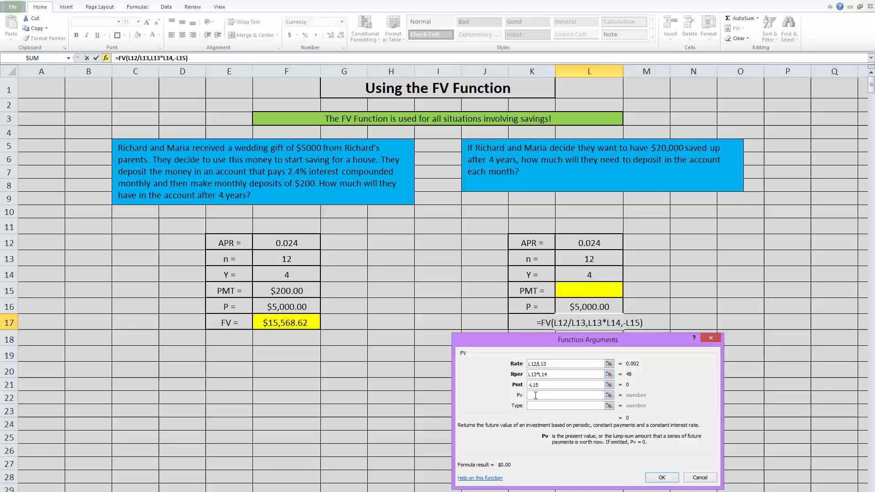
text(-)
click(564, 311)
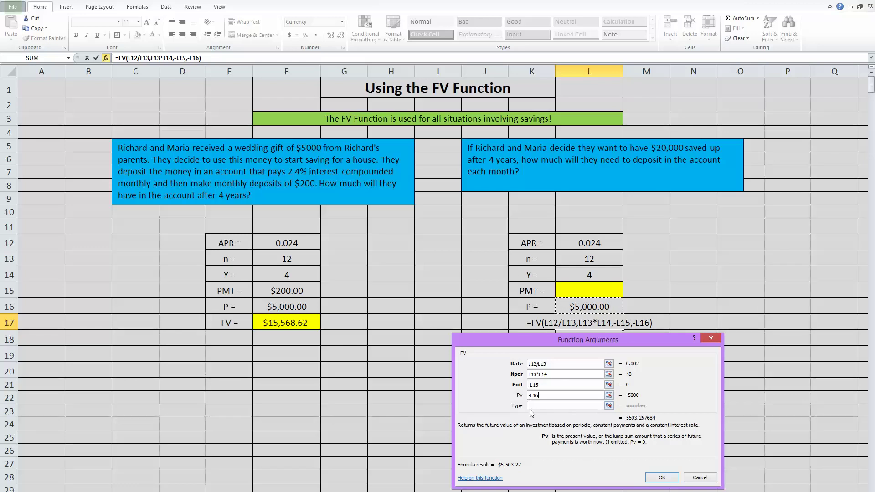
click(660, 477)
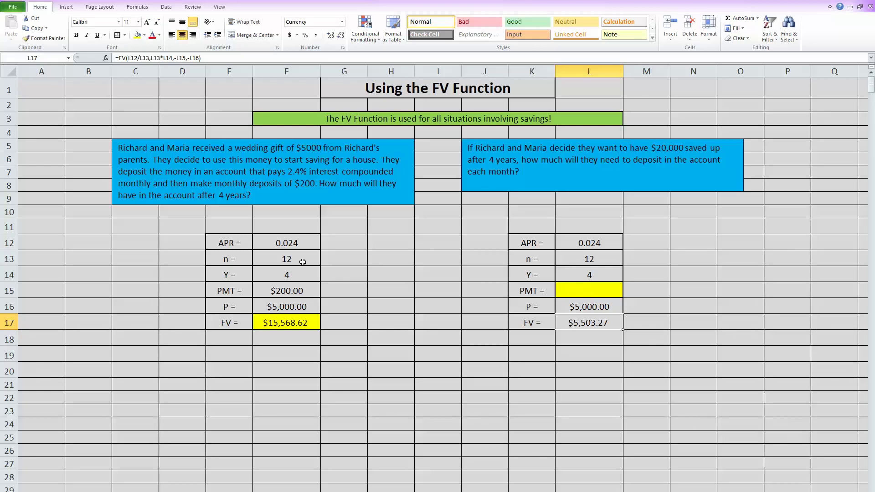
- Run Goal Seek to set $L$17 to 20000 by changing $L$15
click(165, 8)
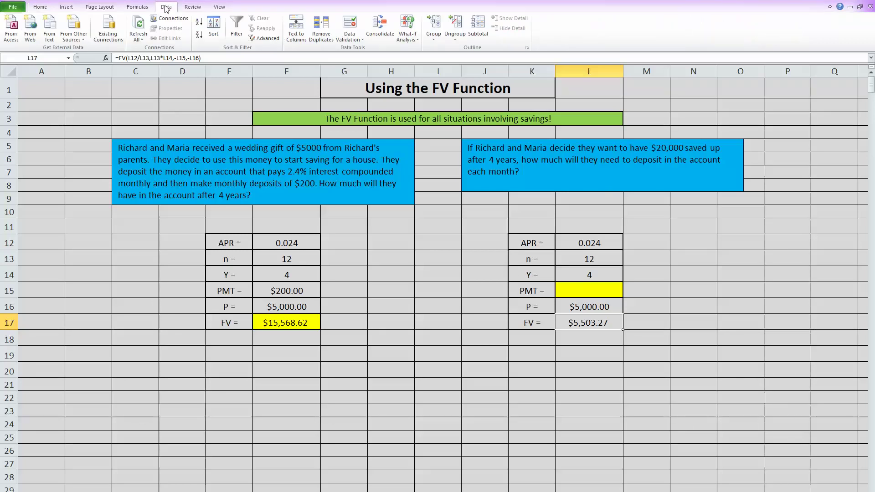
click(409, 28)
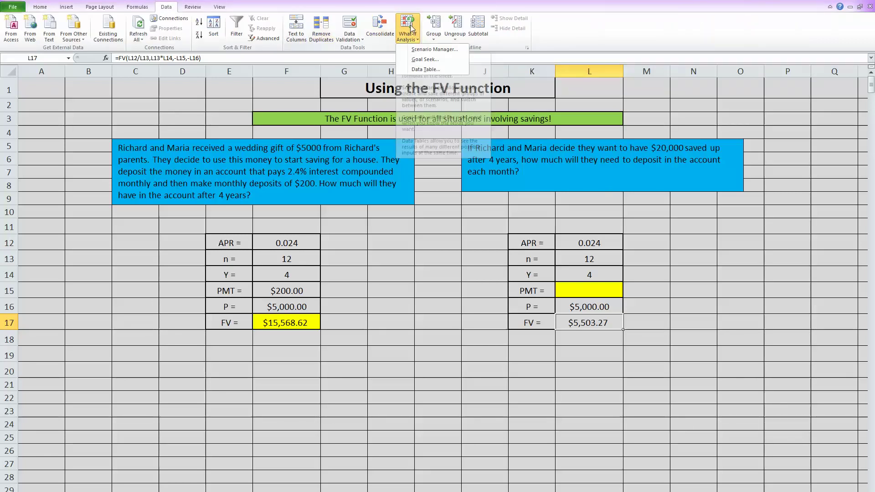
click(418, 60)
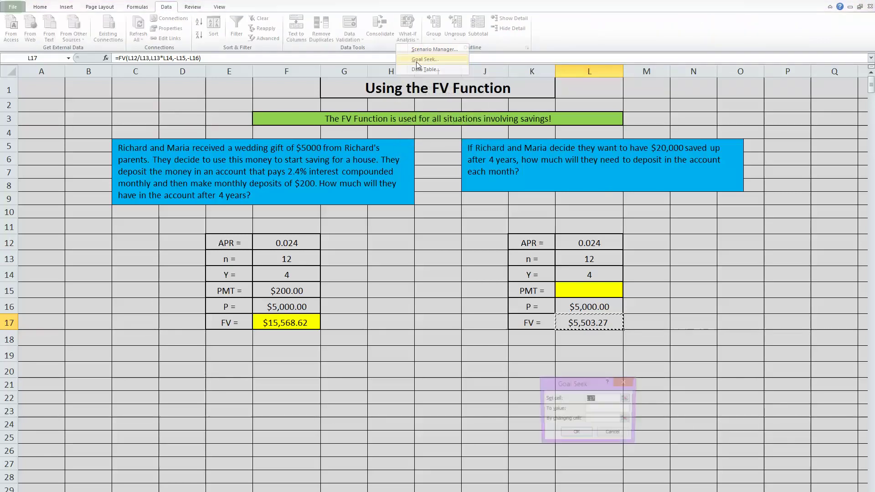
drag(579, 384, 668, 242)
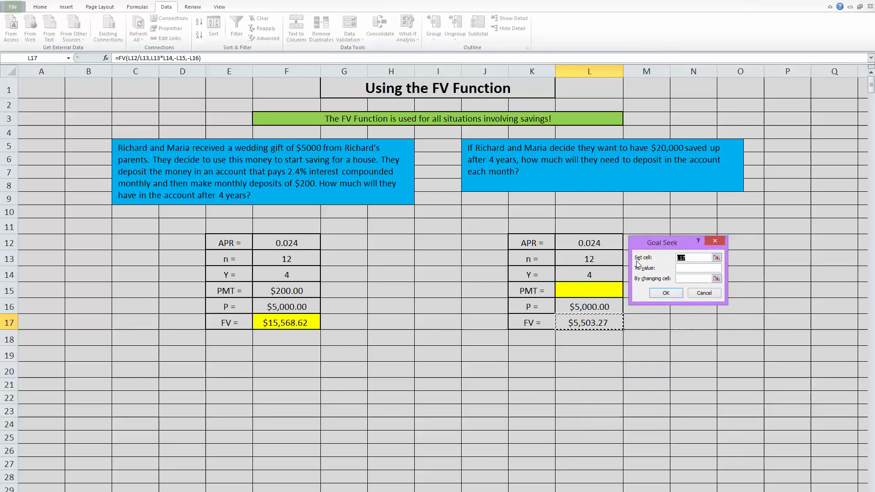
key(F4)
key(Tab)
text(20000)
click(685, 279)
click(581, 292)
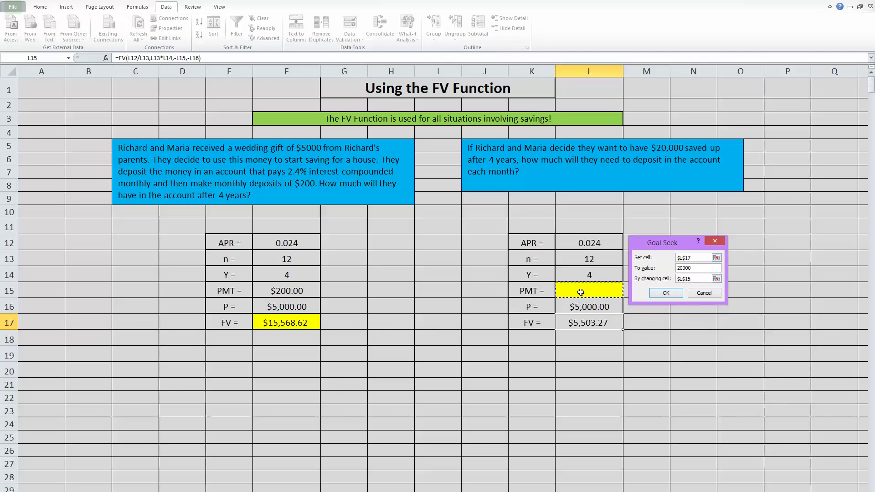
click(677, 293)
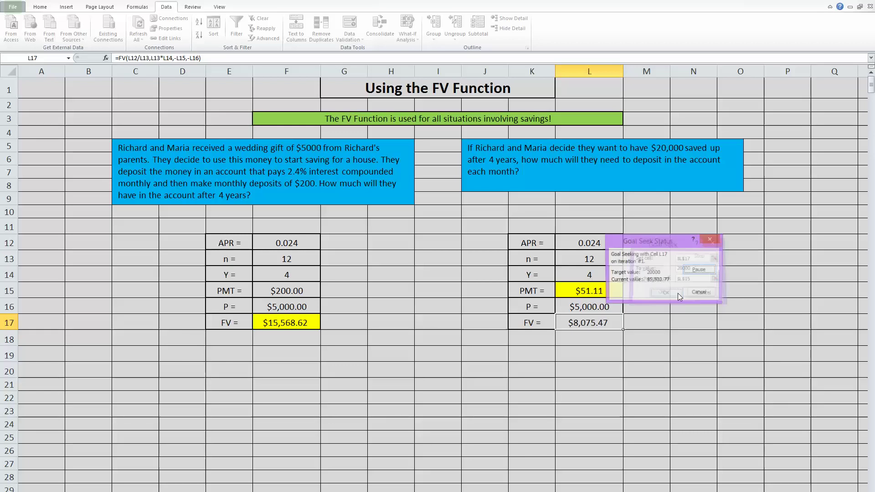
- Accept the Goal Seek result of PMT $288.05 with FV $20,000.00
click(665, 292)
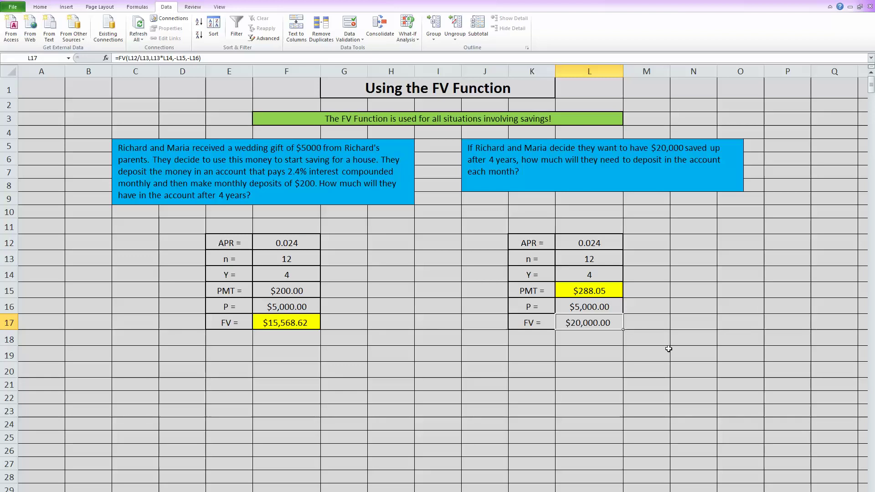
click(680, 307)
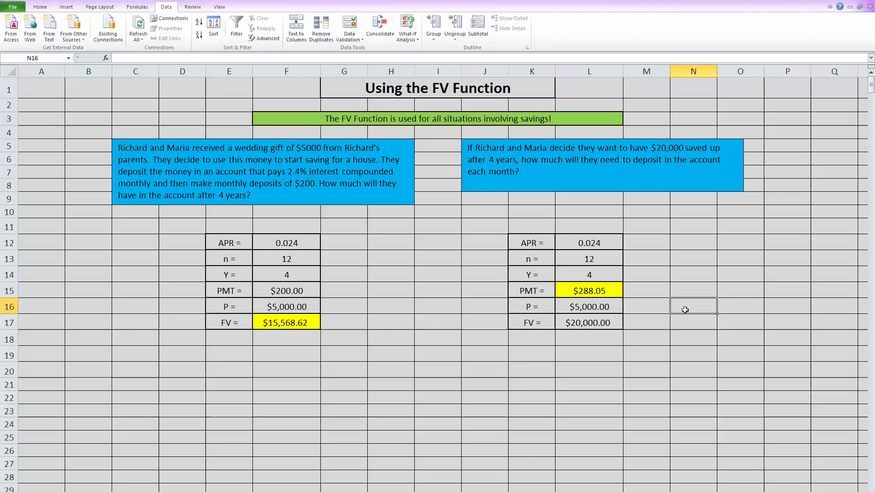